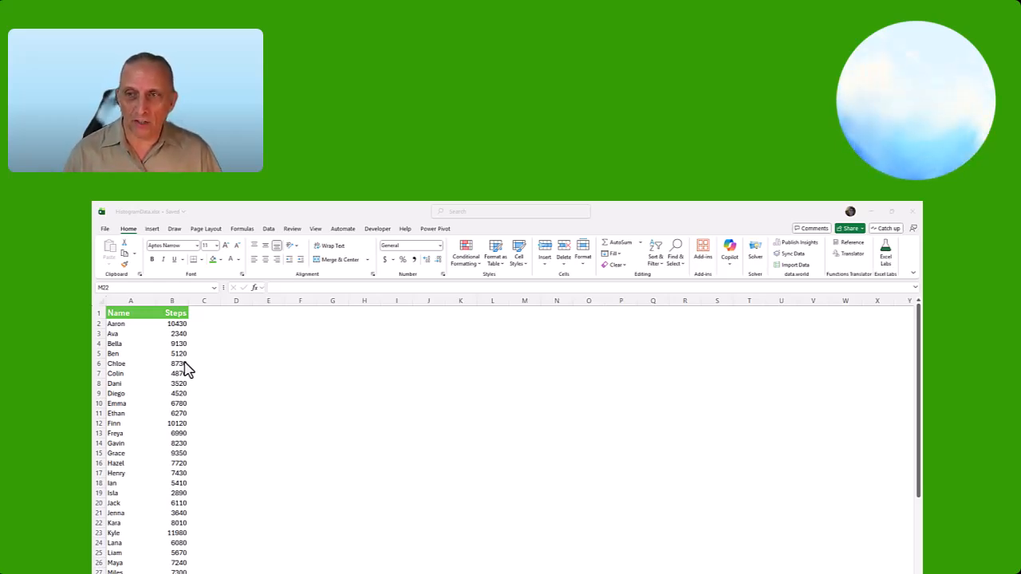
Insert a histogram of the whole Steps column and apply the dark-background chart style.
click(177, 353)
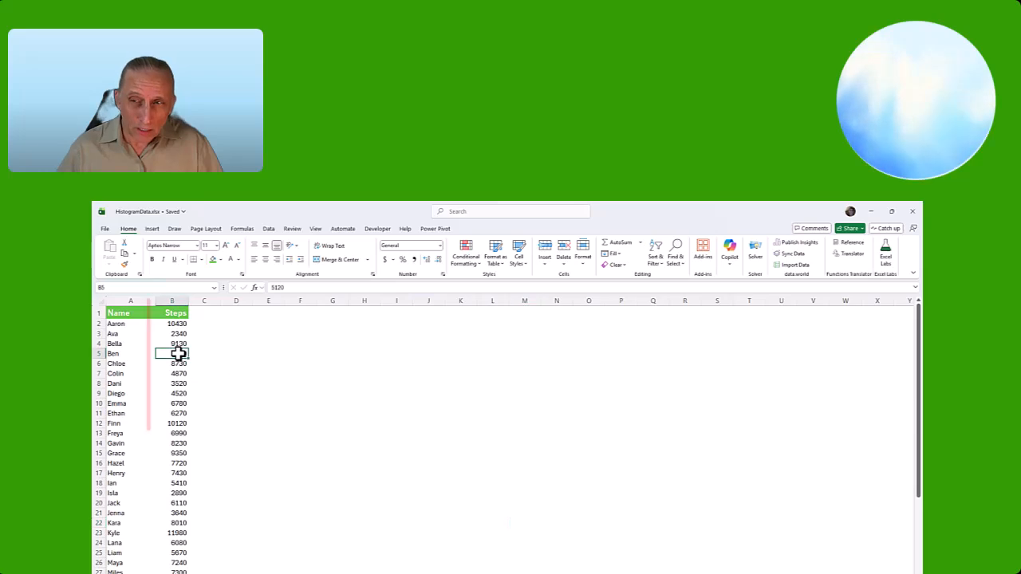
key(ctrl+Up)
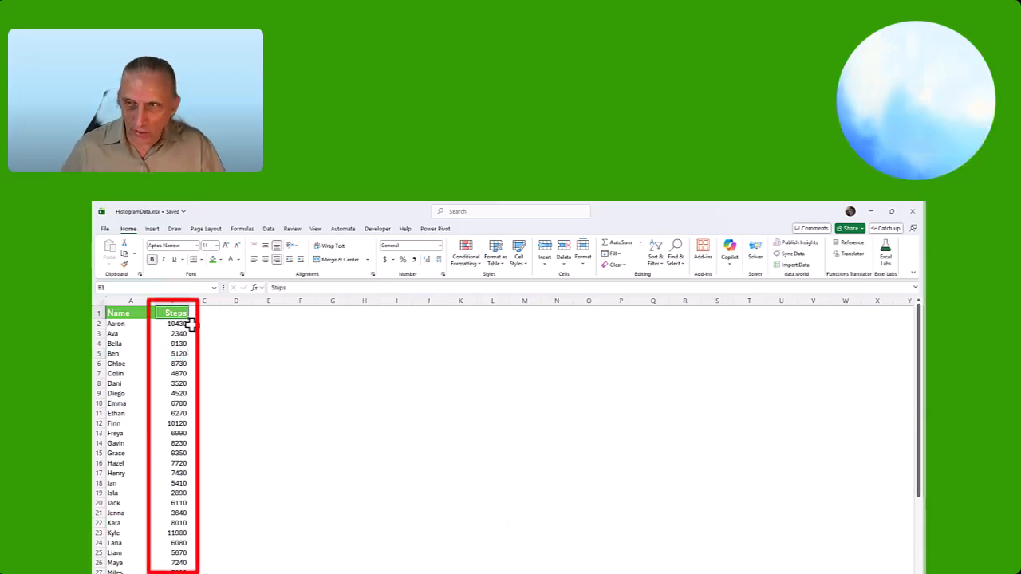
key(ctrl+shift+Down)
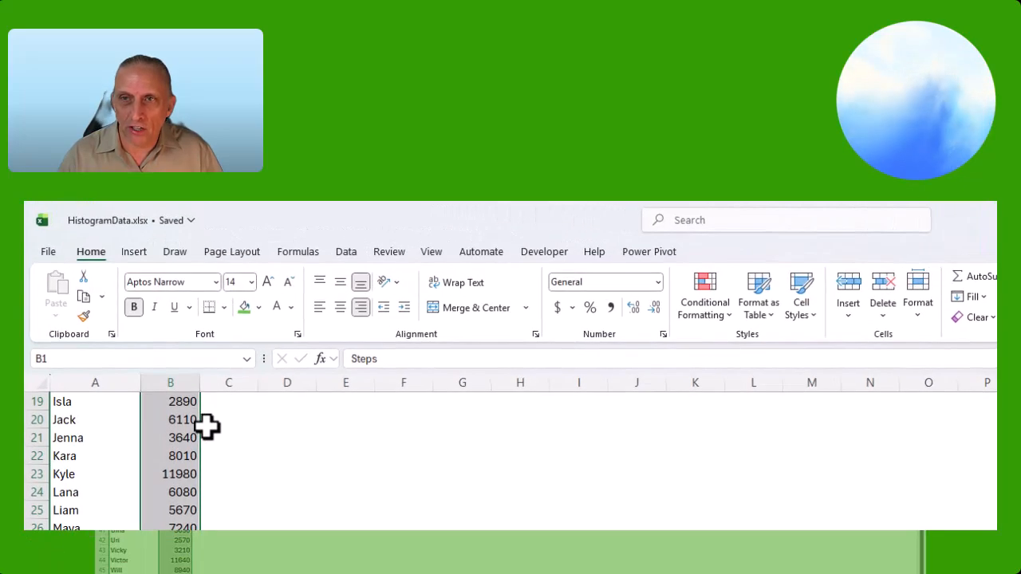
click(132, 253)
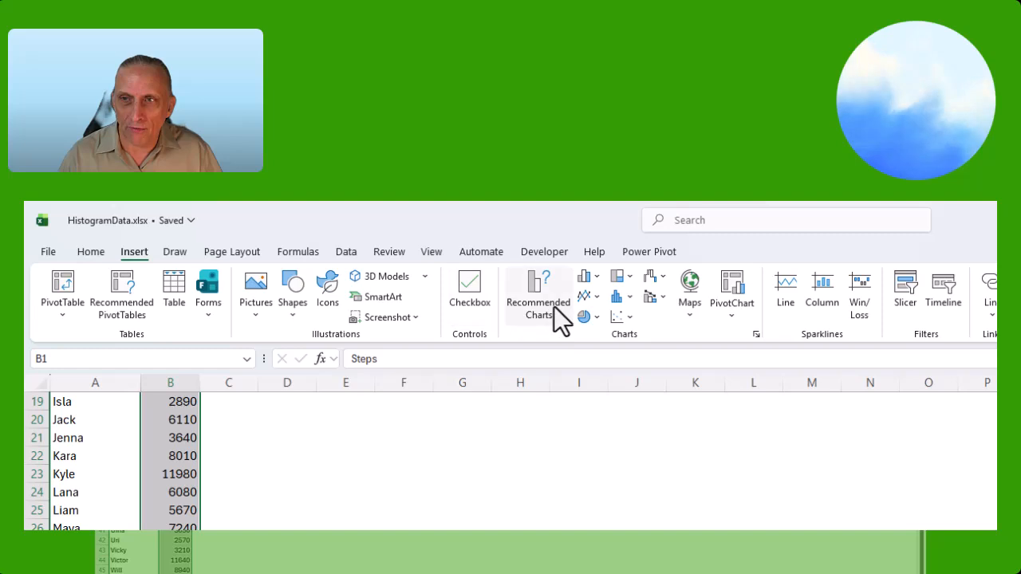
click(629, 301)
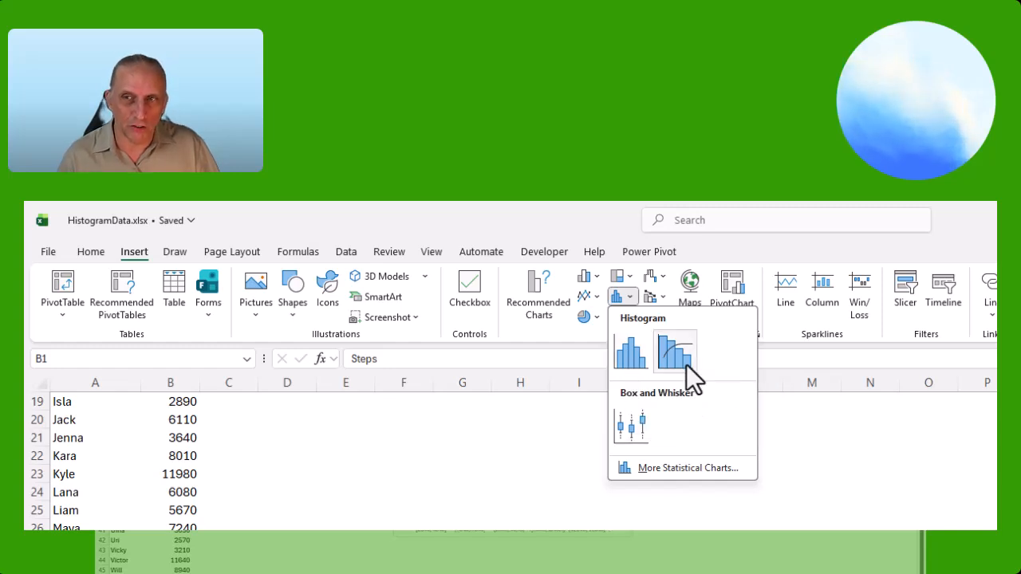
click(635, 364)
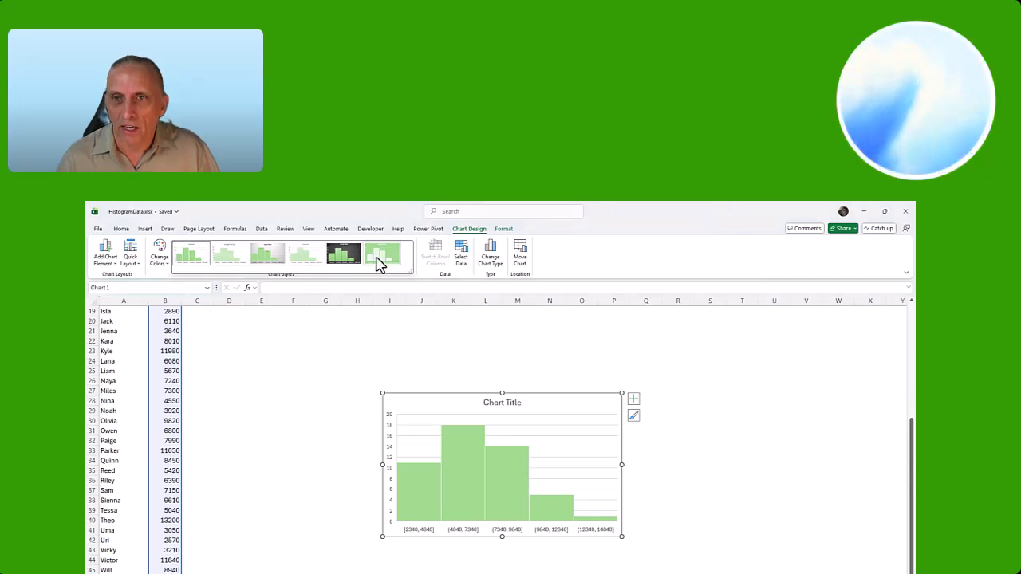
click(347, 257)
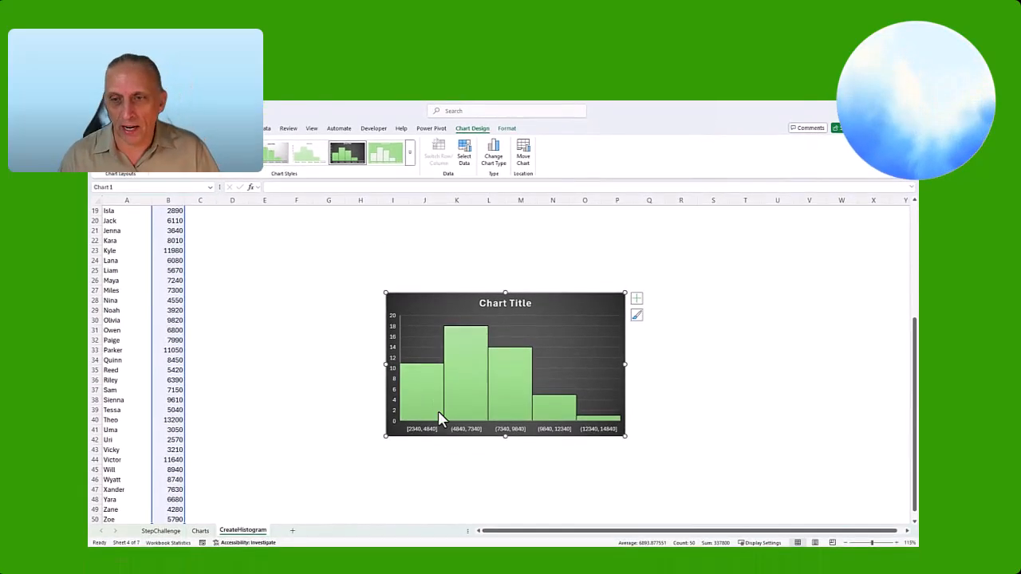
Set the histogram's horizontal axis to a fixed bin width of 2500.
right_click(460, 437)
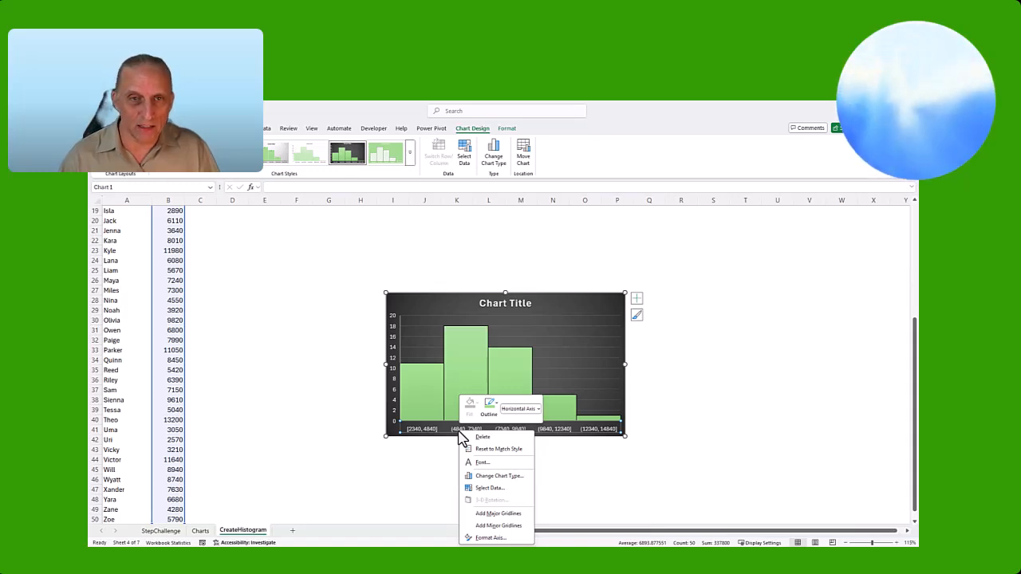
click(482, 539)
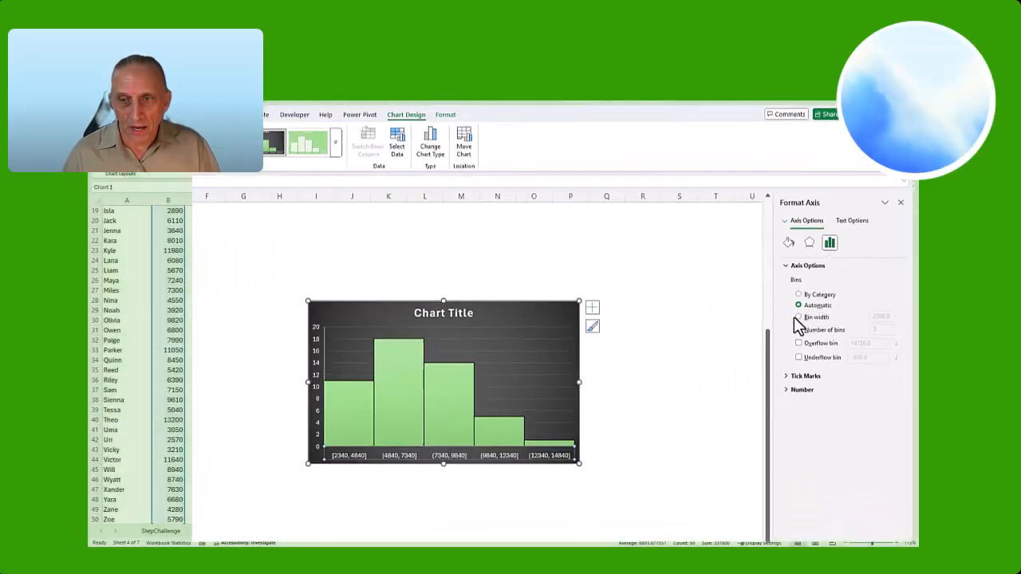
click(815, 325)
click(898, 323)
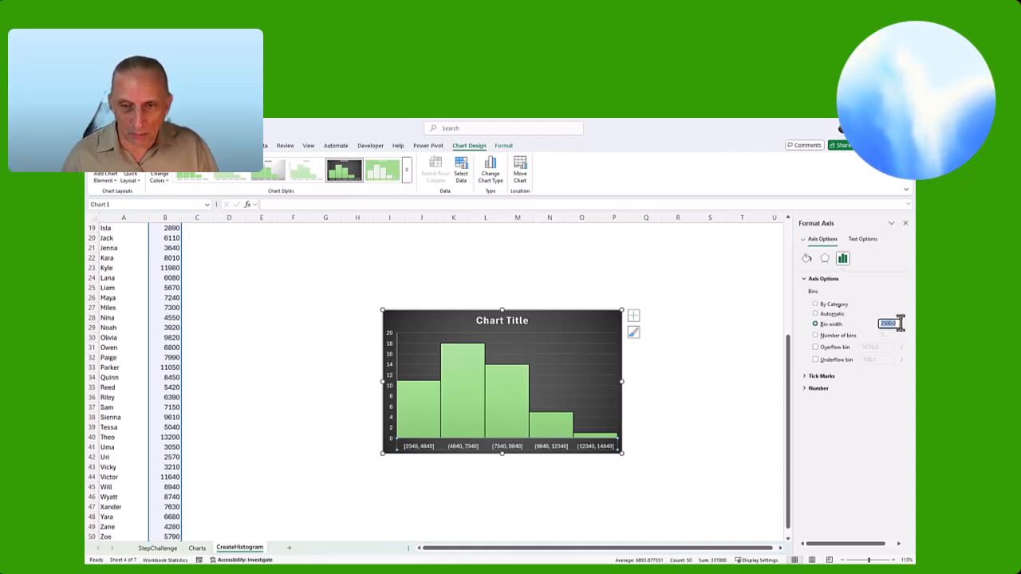
text(2500)
key(Tab)
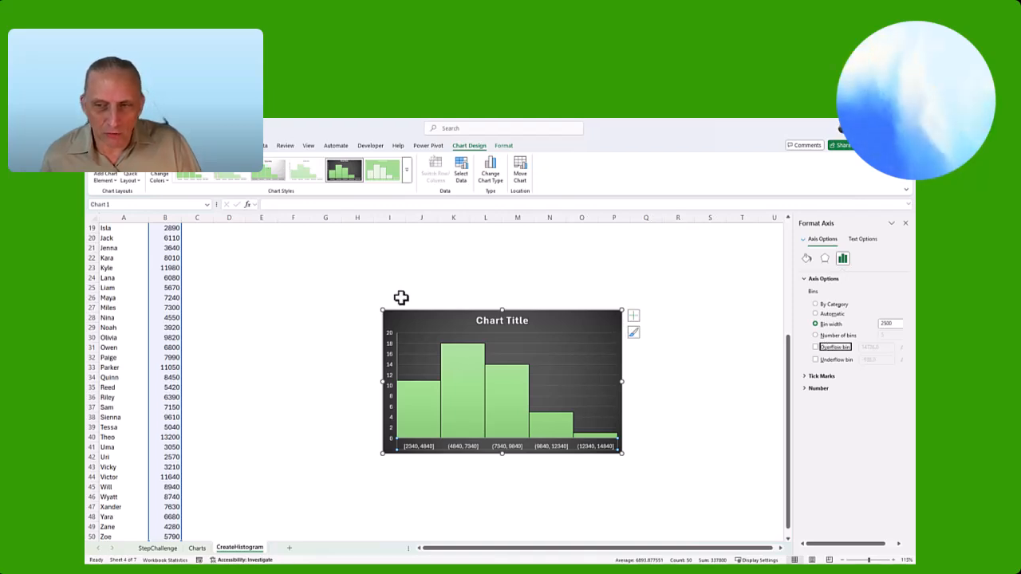
click(316, 278)
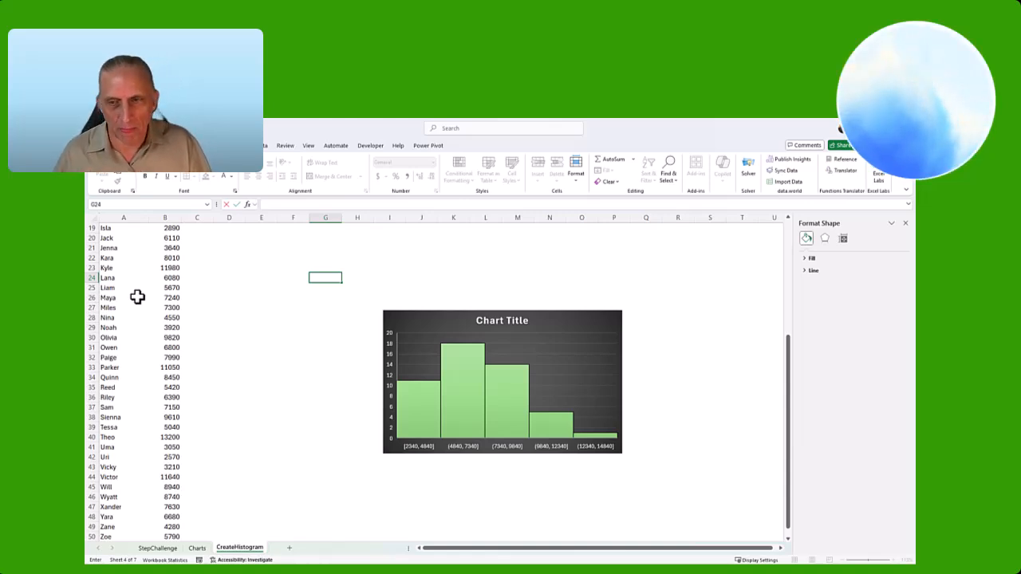
Insert blank cells at A3:B3, shifting the existing data down.
scroll(137, 296, up, 6)
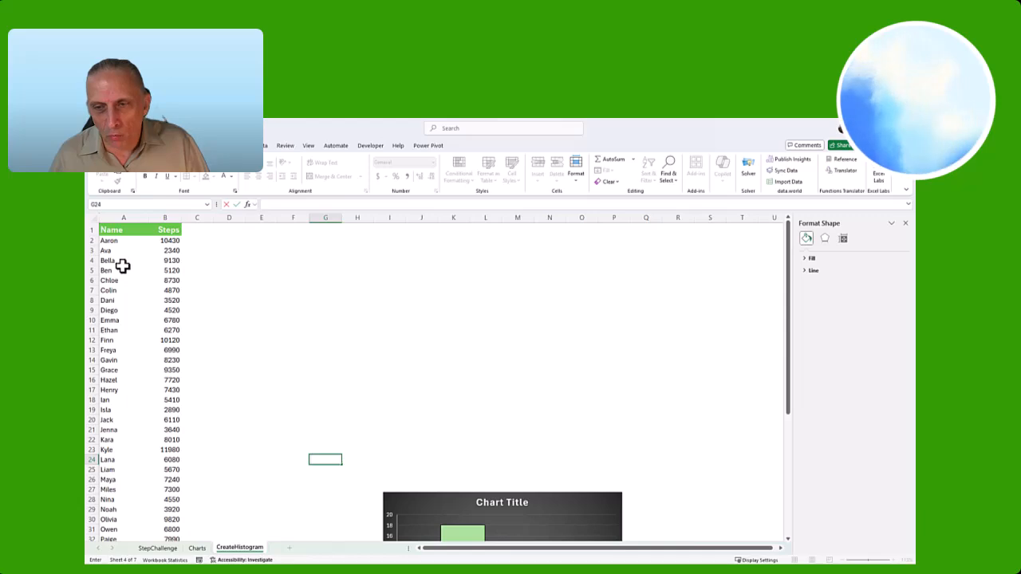
drag(110, 250, 164, 252)
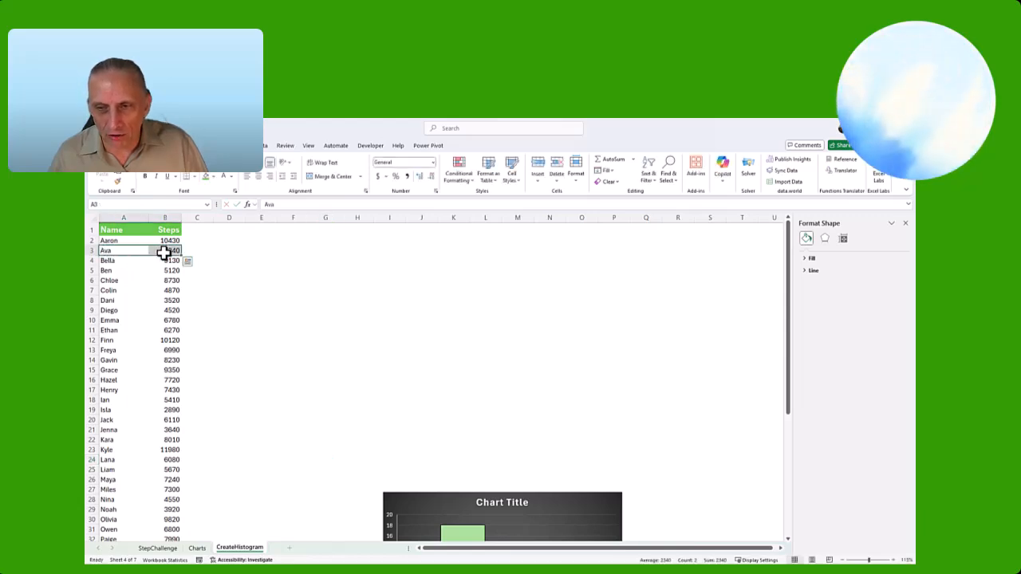
right_click(164, 252)
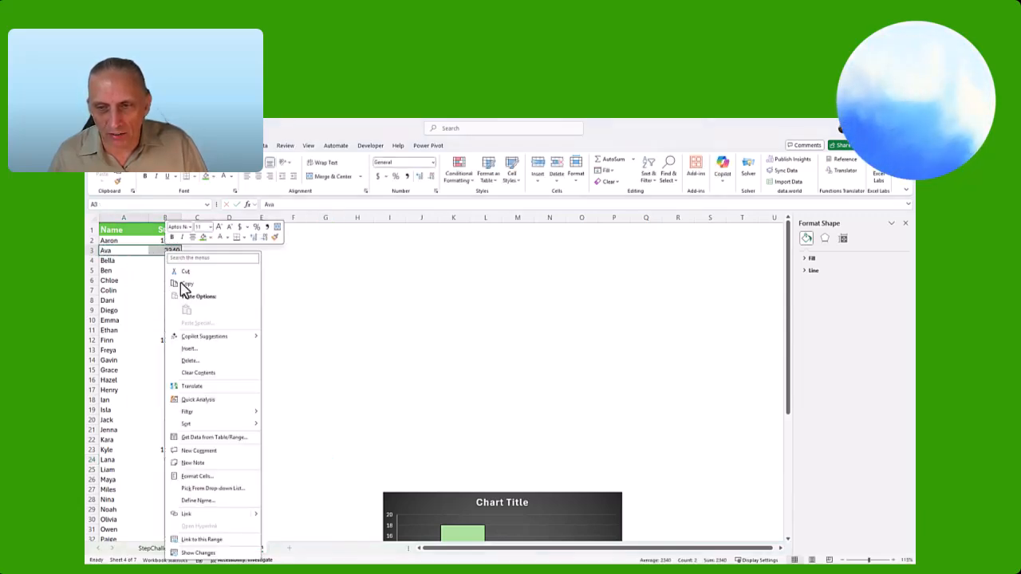
click(195, 350)
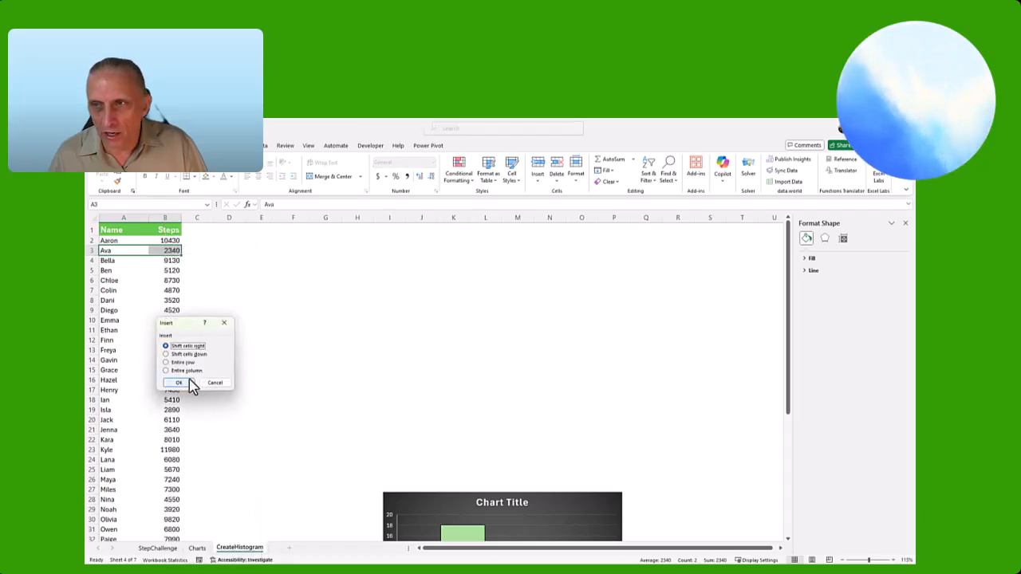
click(188, 354)
click(179, 382)
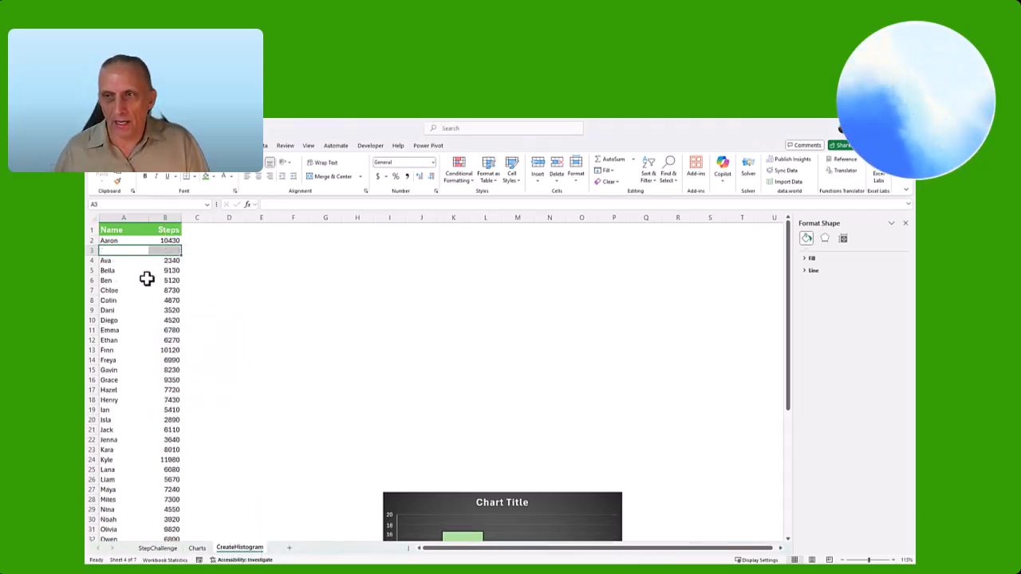
Fill the blank row 3 with the name Bin-Bottom and a Steps value of 0.
click(133, 252)
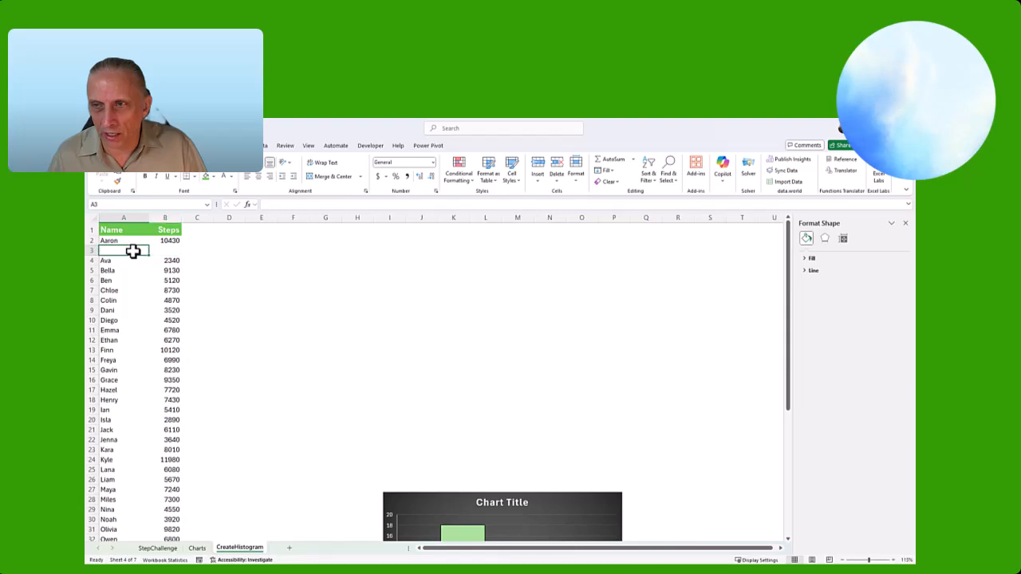
text(B)
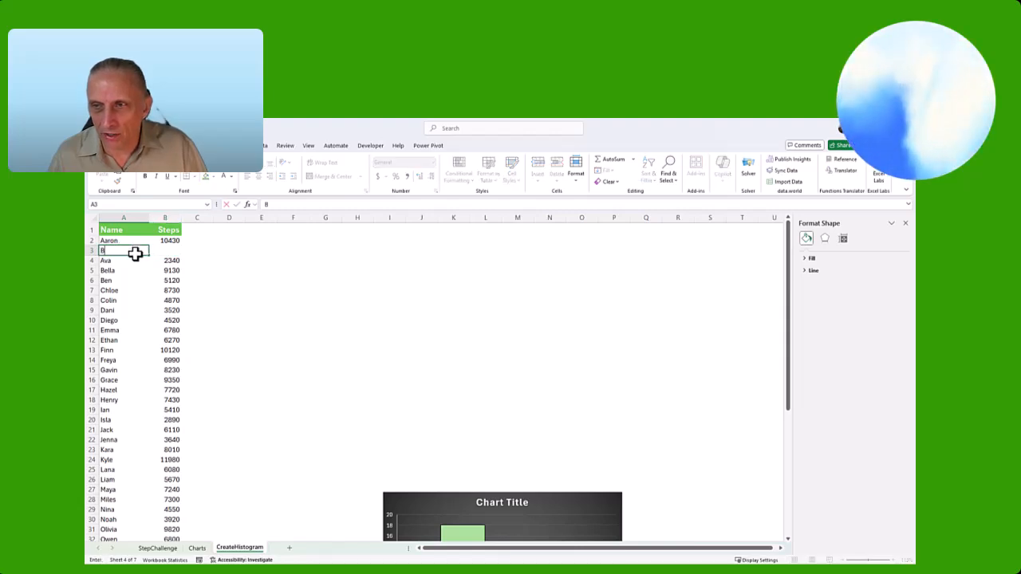
text(in-Bpo)
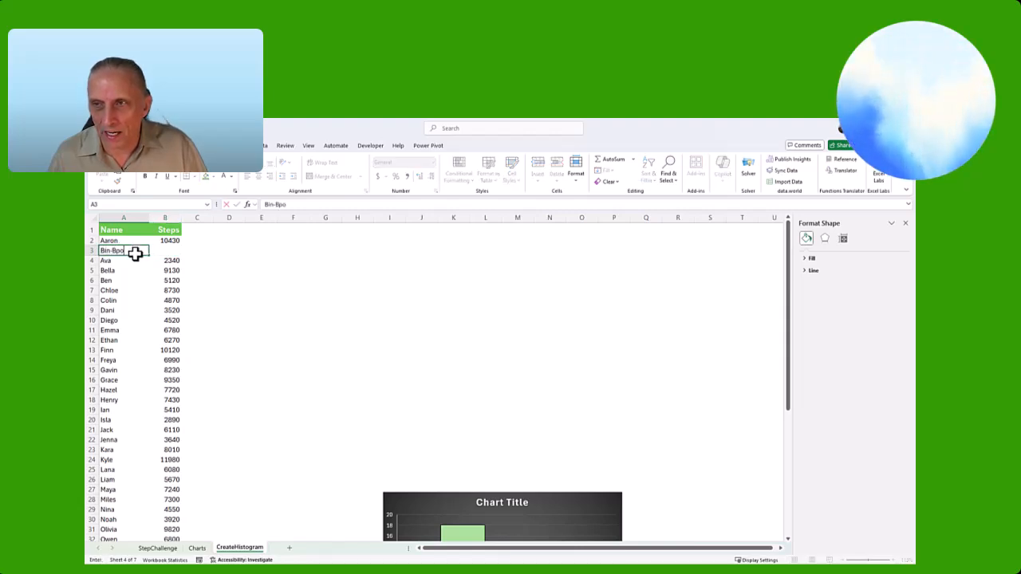
key(BackSpace)
key(BackSpace)
text(ottom)
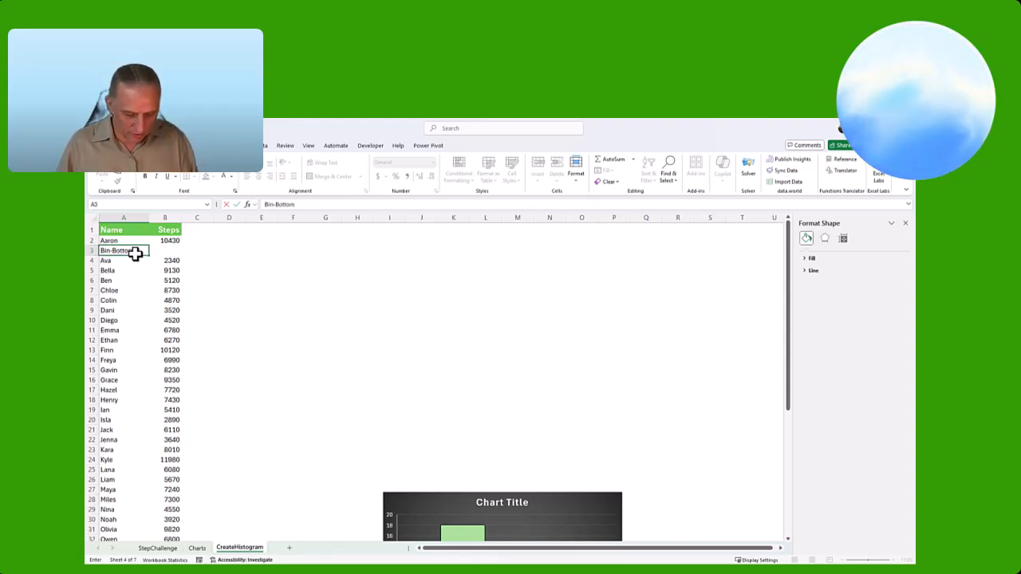
key(Tab)
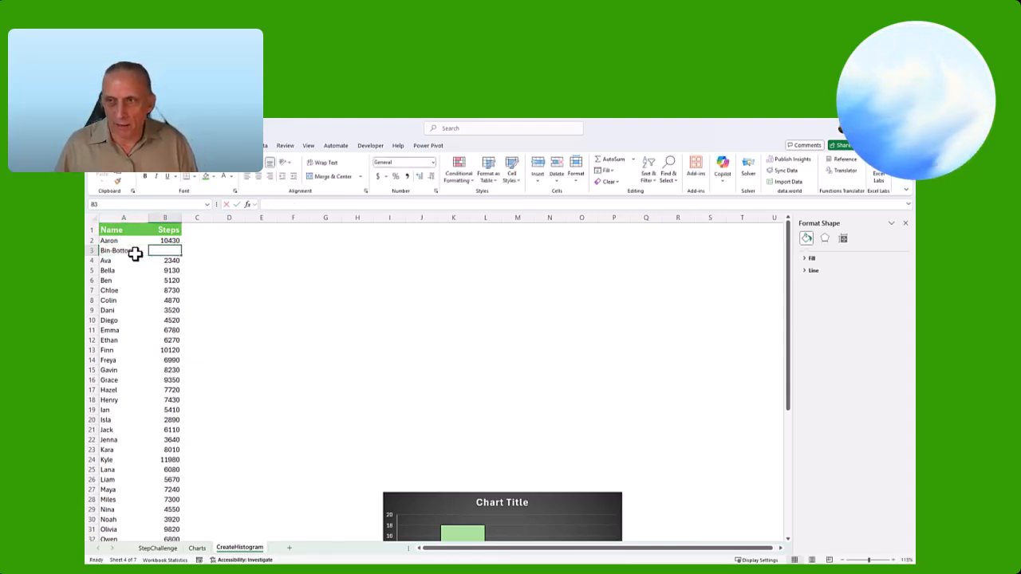
text(0)
key(Return)
Move the histogram up beside the first data rows and check the Bin-Bottom entries in row 3.
drag(403, 493, 347, 264)
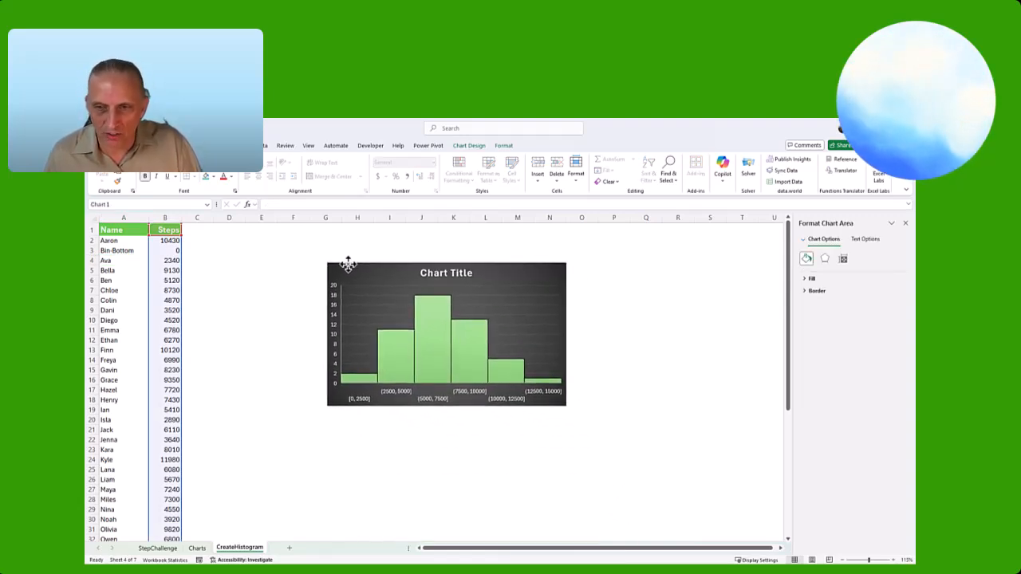
click(130, 250)
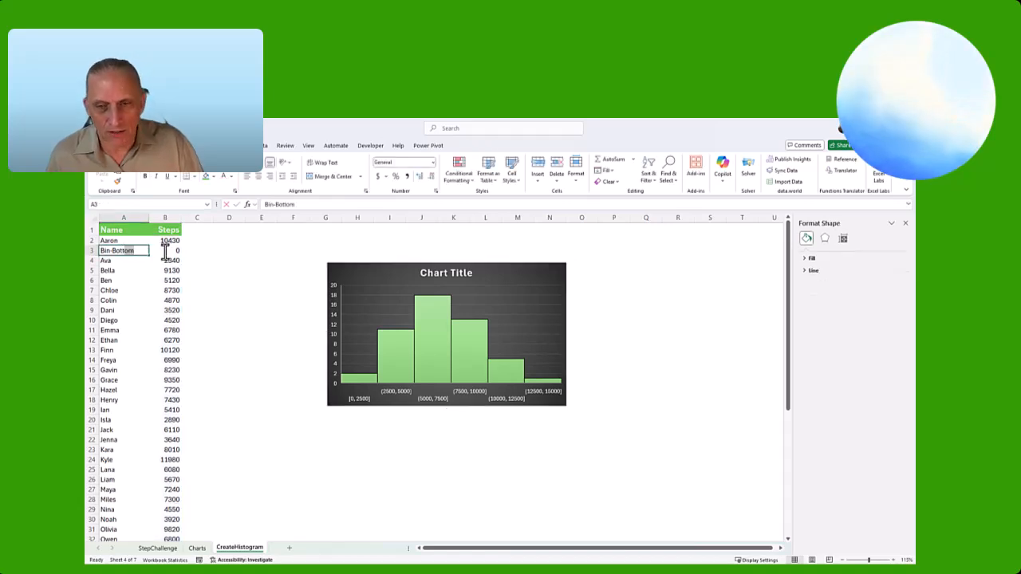
key(F2)
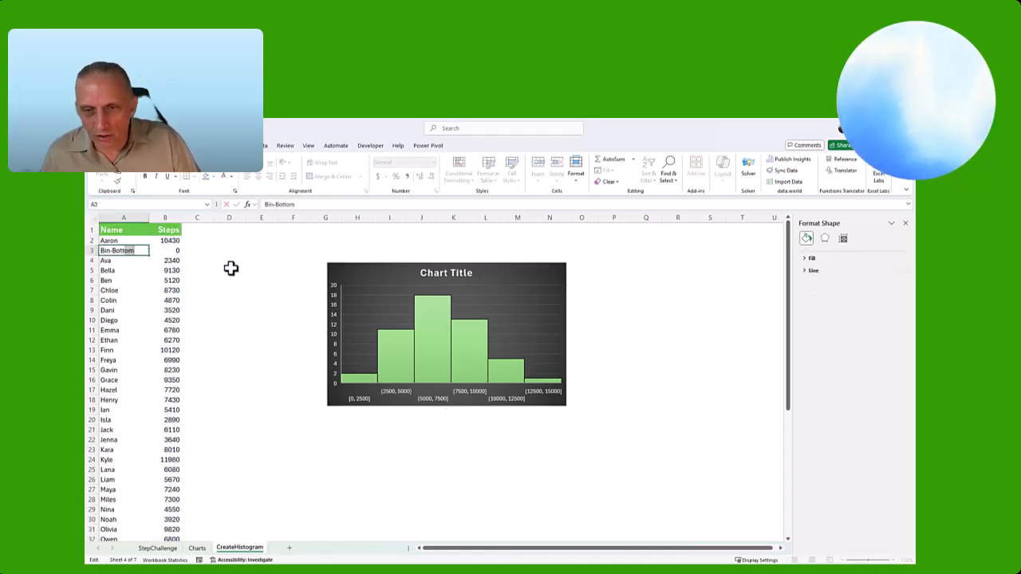
double_click(167, 250)
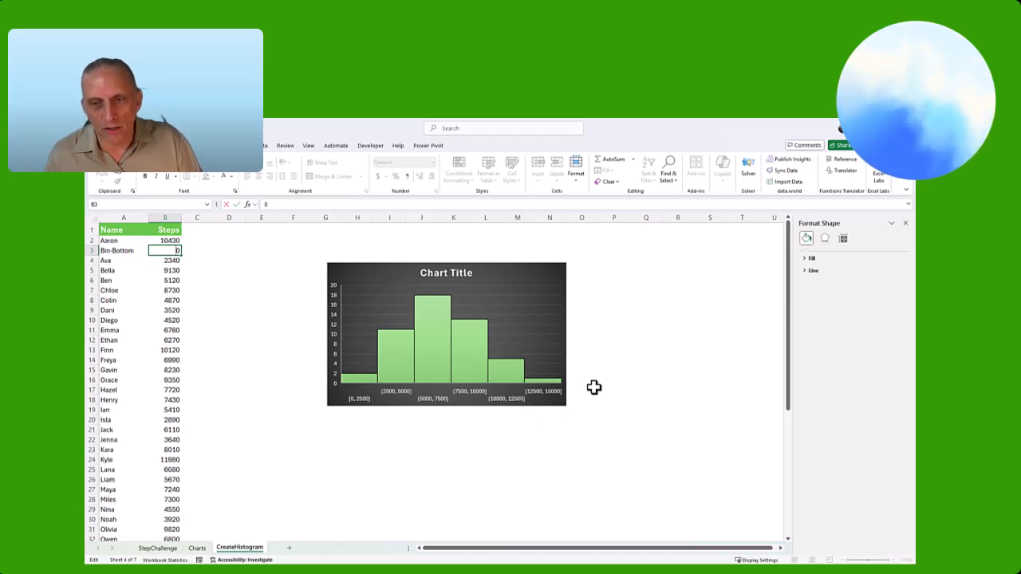
Enable the overflow bin on the histogram's horizontal axis and set it to 10000.
click(492, 407)
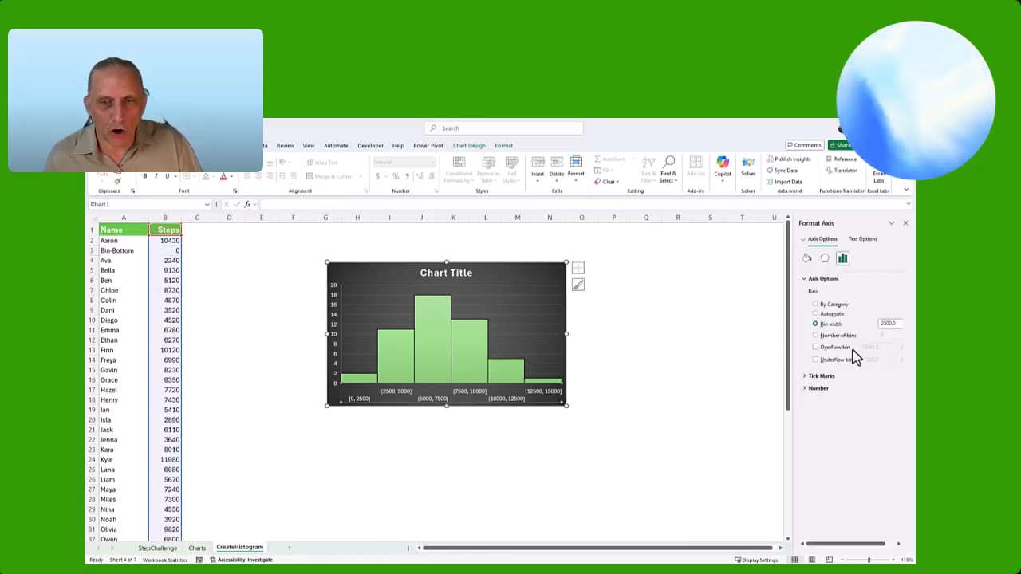
click(850, 348)
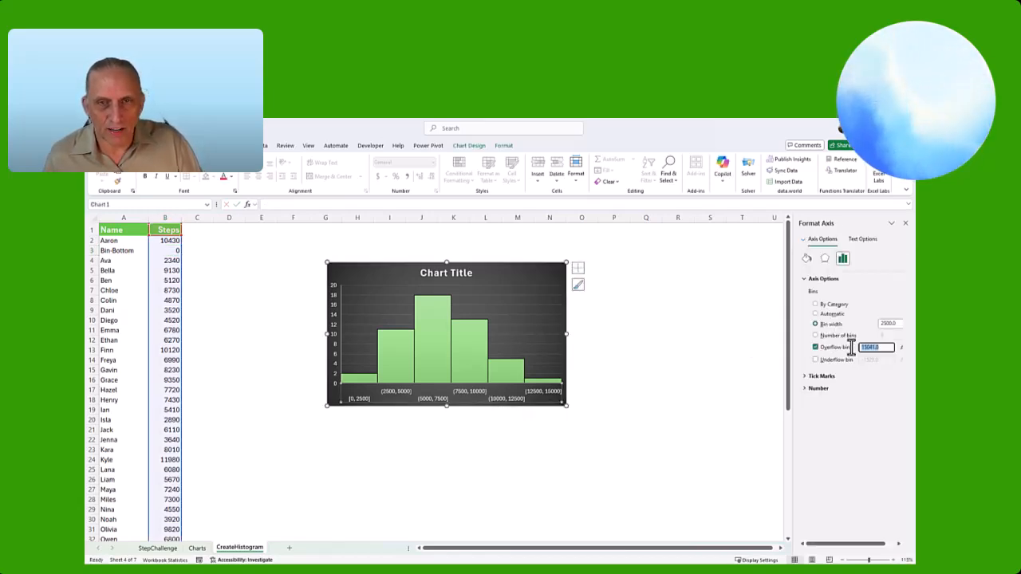
text(10000)
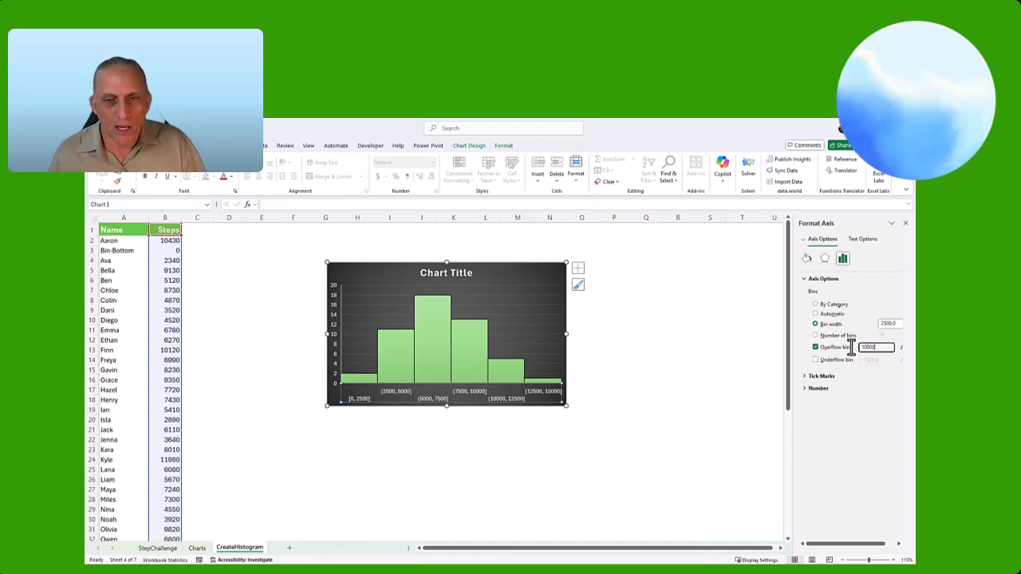
key(Return)
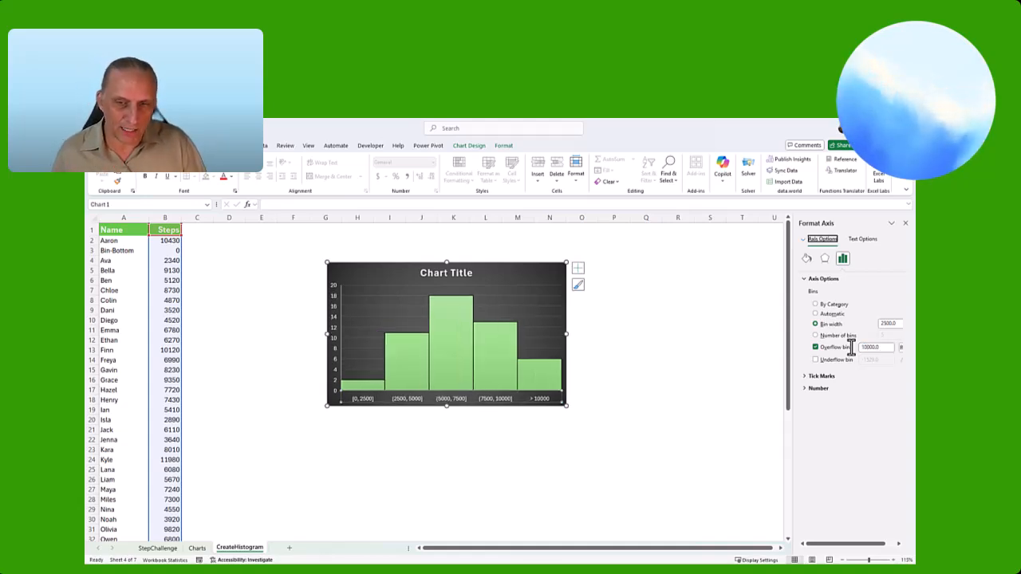
click(636, 374)
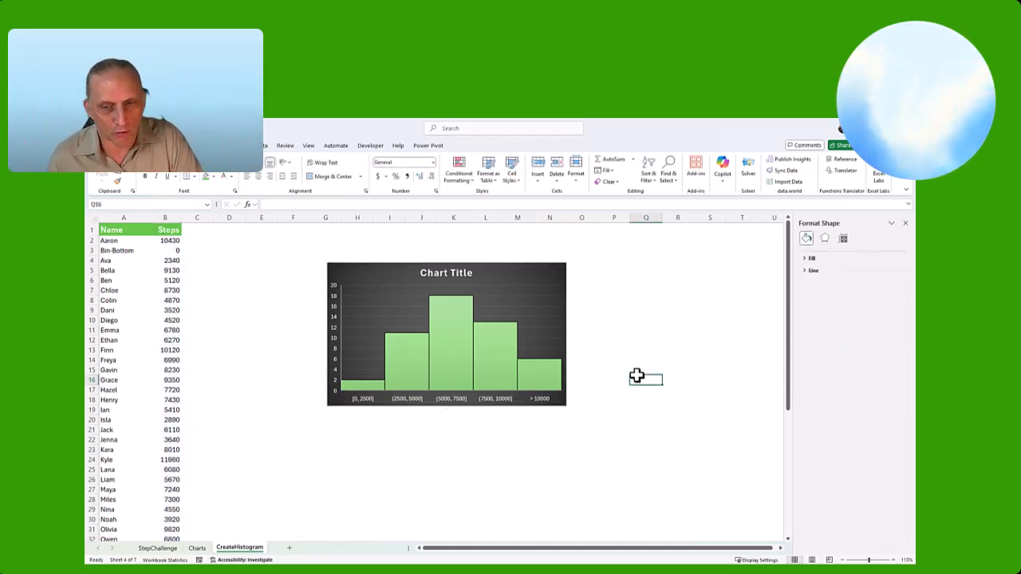